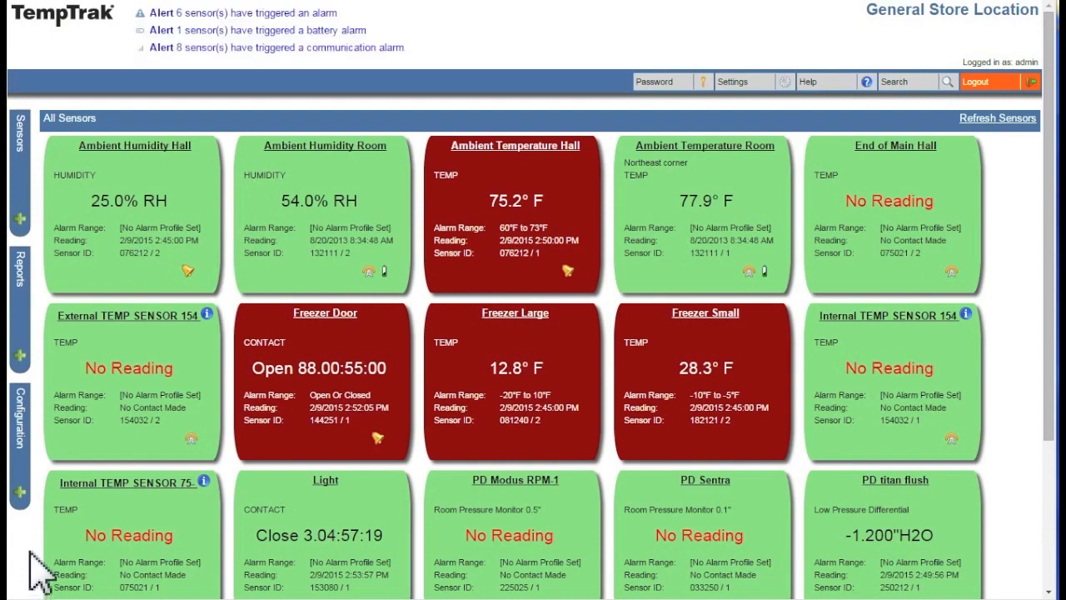
# Step: Expand the Configuration menu from the left sidebar of the sensor dashboard
pyautogui.click(22, 495)
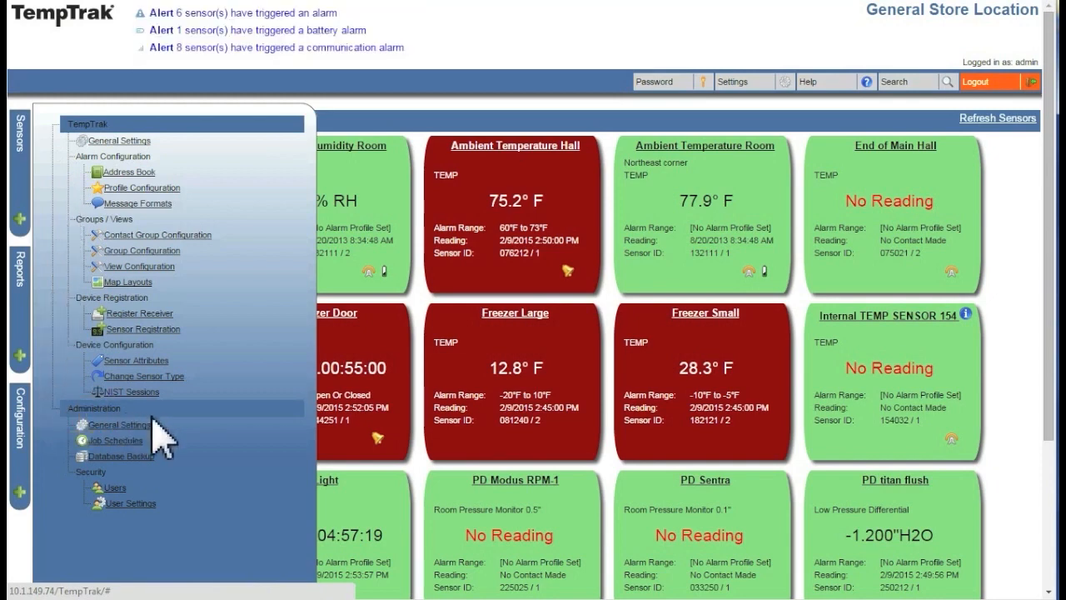
# Step: In General Settings, change the Company Profile phone number and save it
pyautogui.click(97, 428)
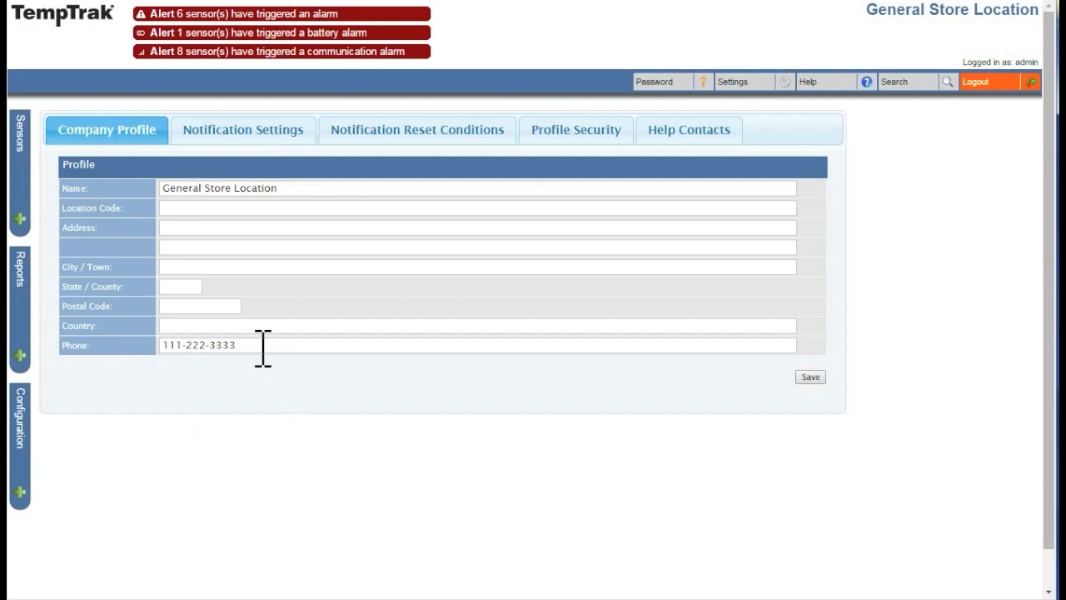
pyautogui.click(263, 345)
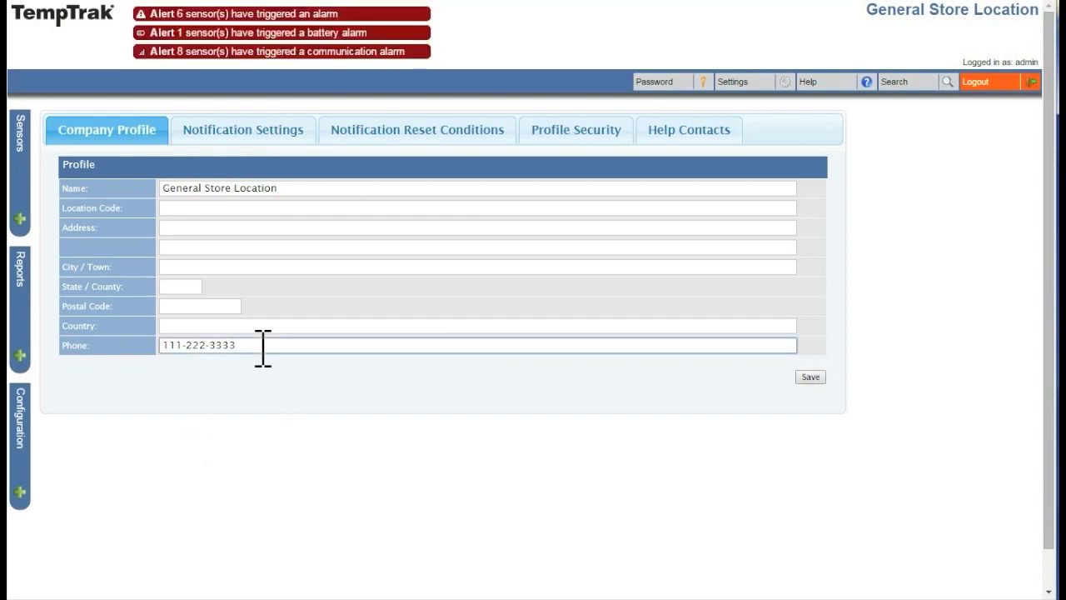
pyautogui.press('BackSpace')
pyautogui.press('BackSpace')
pyautogui.press('BackSpace')
pyautogui.press('BackSpace')
pyautogui.write('4444')
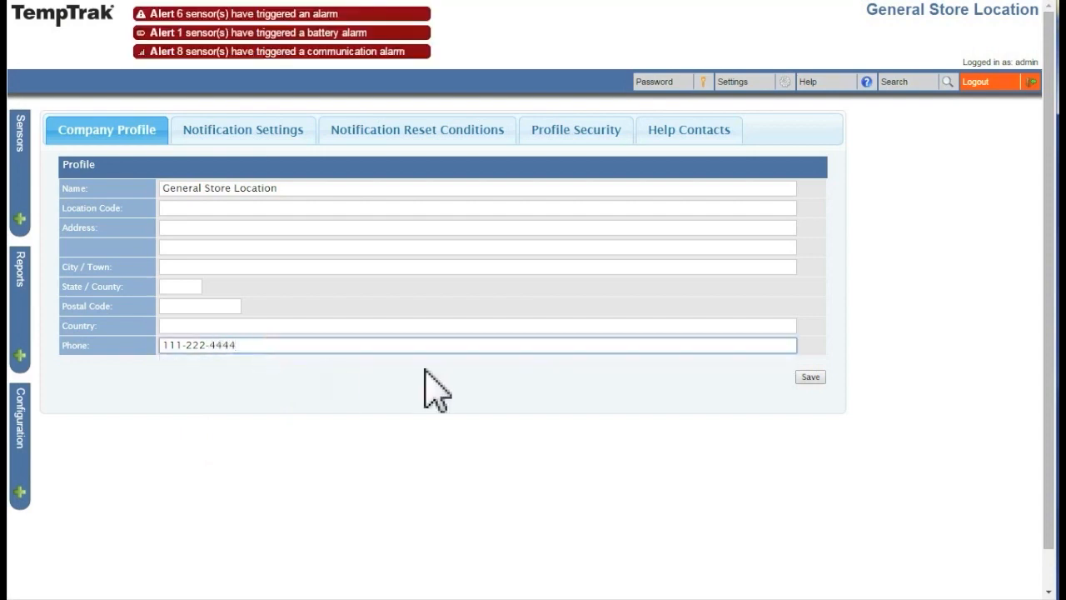
pyautogui.click(807, 382)
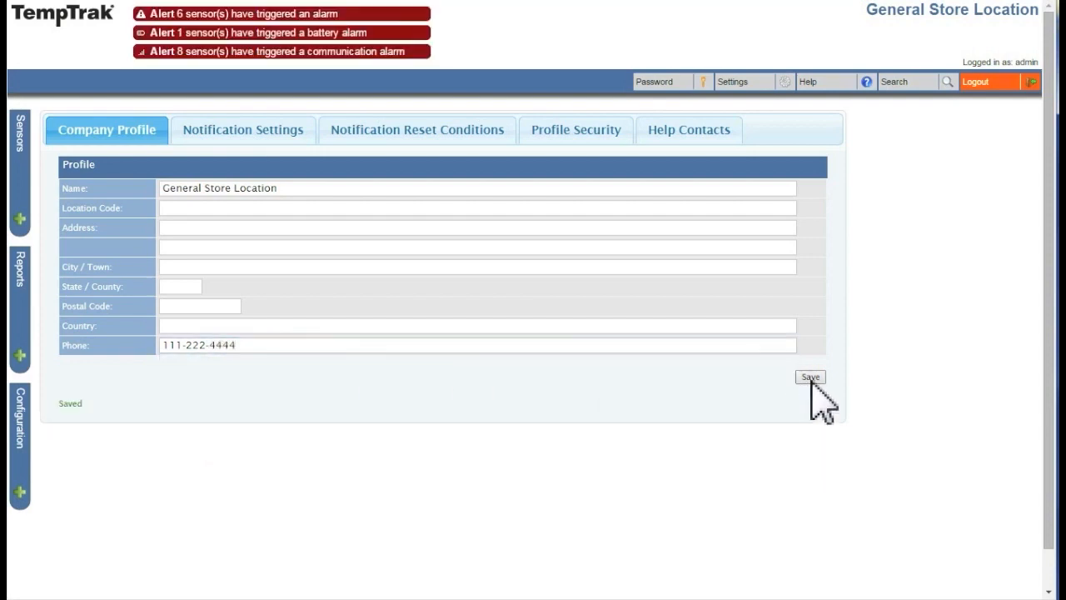
# Step: On the Notification Settings tab, review the email Authentication options and keep it on Default
pyautogui.click(261, 138)
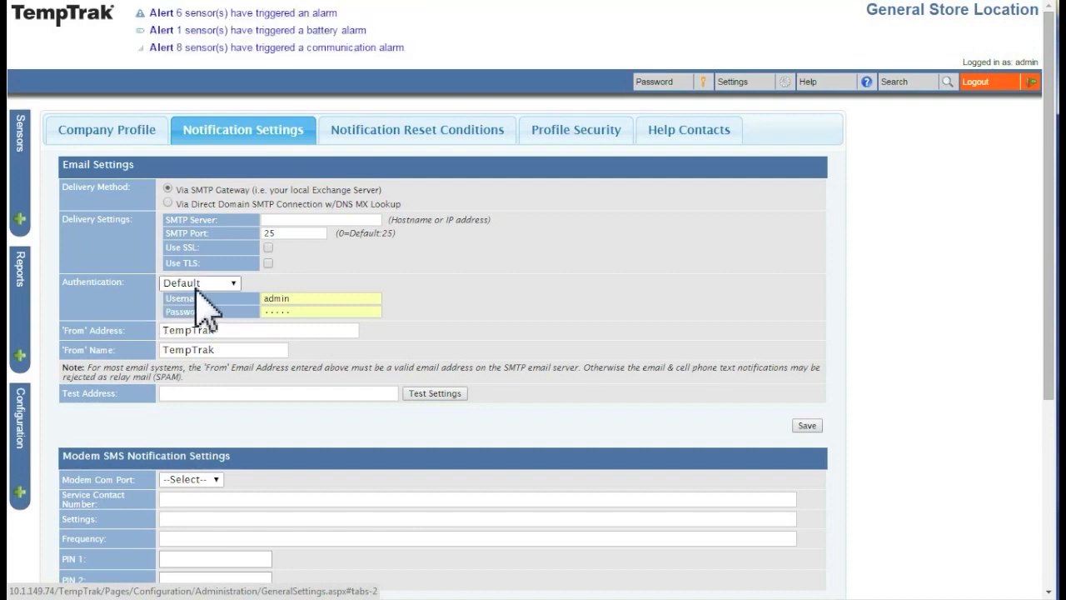
pyautogui.click(235, 283)
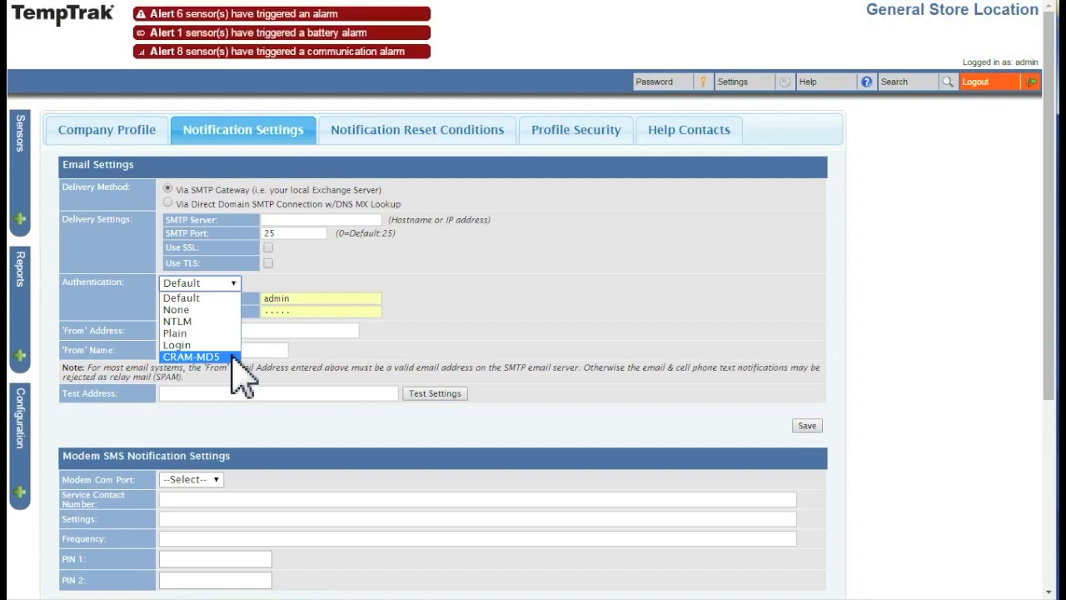
pyautogui.click(235, 298)
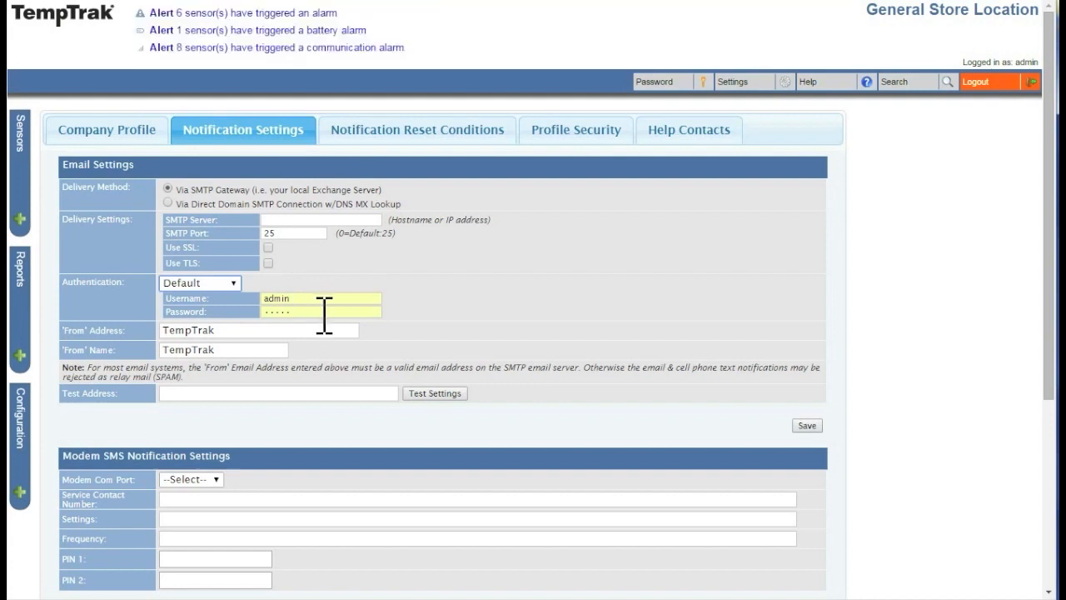
pyautogui.click(233, 284)
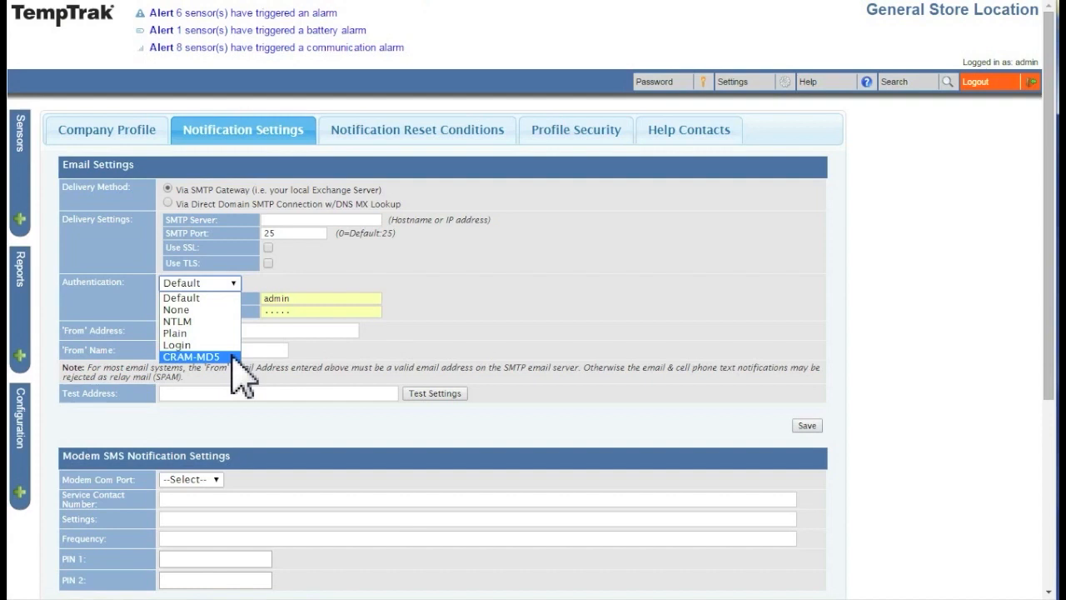
pyautogui.click(324, 315)
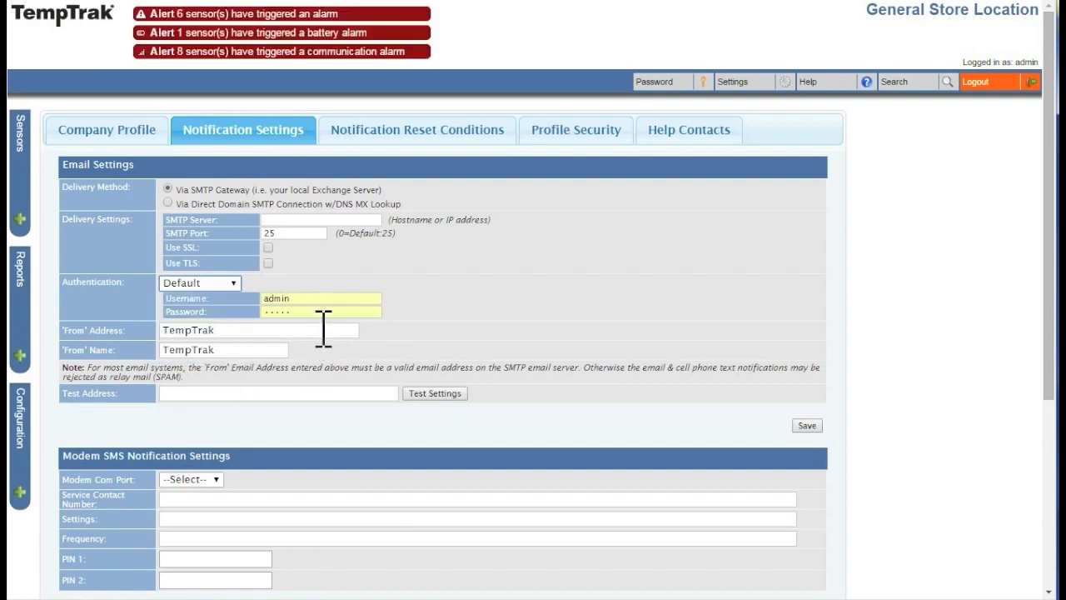
# Step: Append ' 5.0' to the email 'From' Name so it reads TempTrak 5.0
pyautogui.click(282, 350)
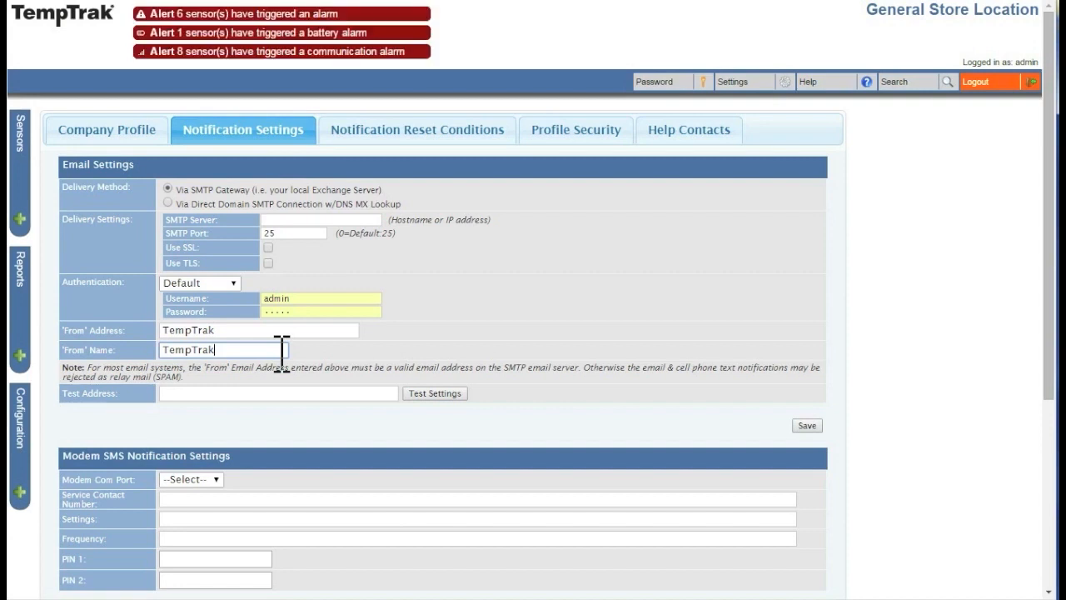
pyautogui.write('5.0')
pyautogui.scroll(-1, 420, 425)
pyautogui.scroll(-1, 420, 425)
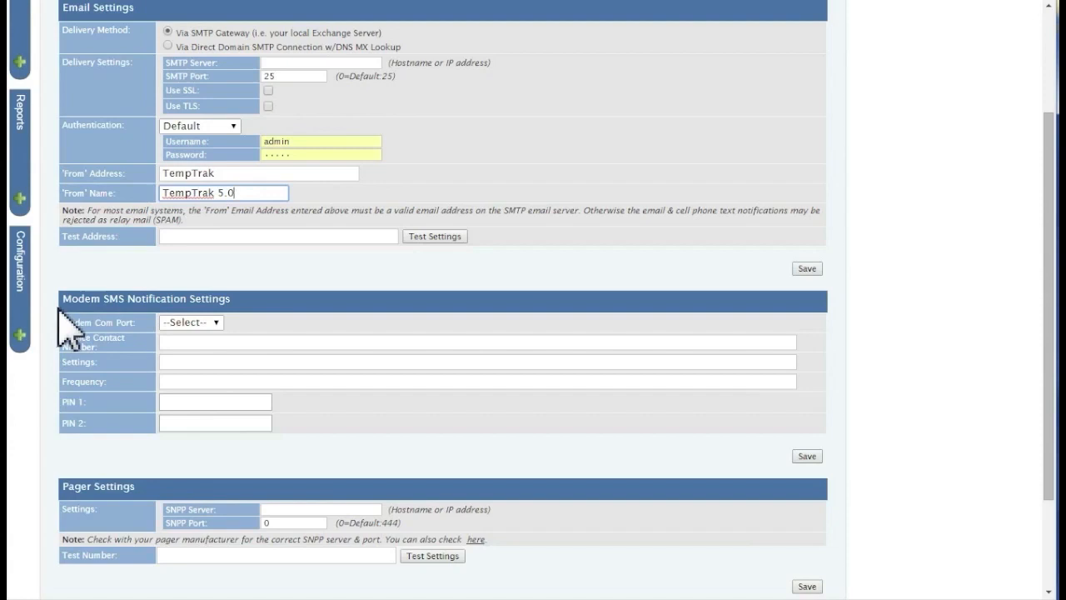
# Step: Choose COM1 as the modem com port for SMS notifications
pyautogui.click(218, 324)
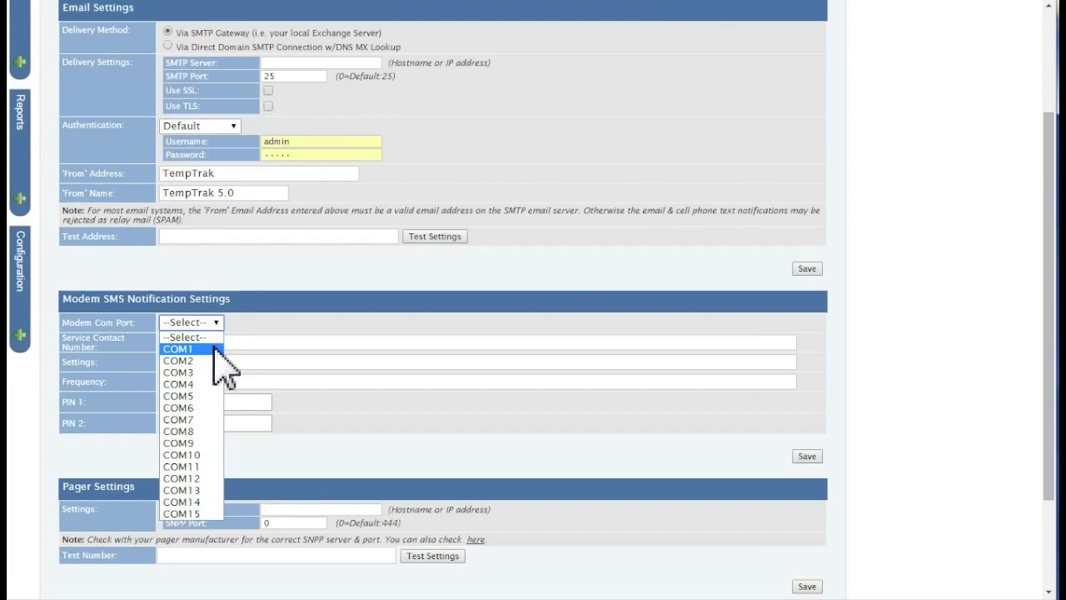
pyautogui.click(219, 351)
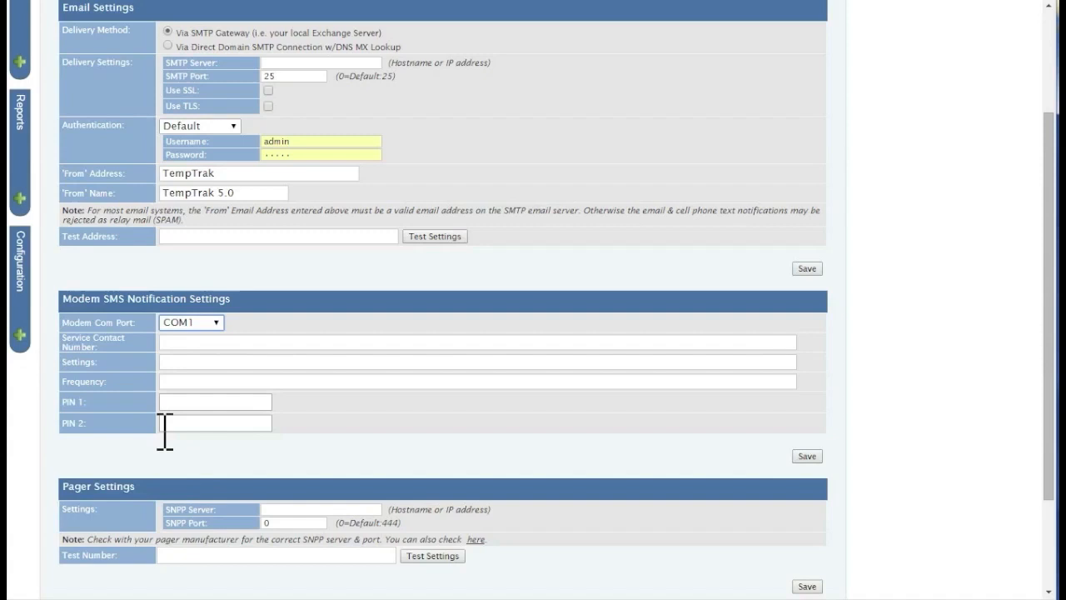
pyautogui.scroll(-1, 165, 431)
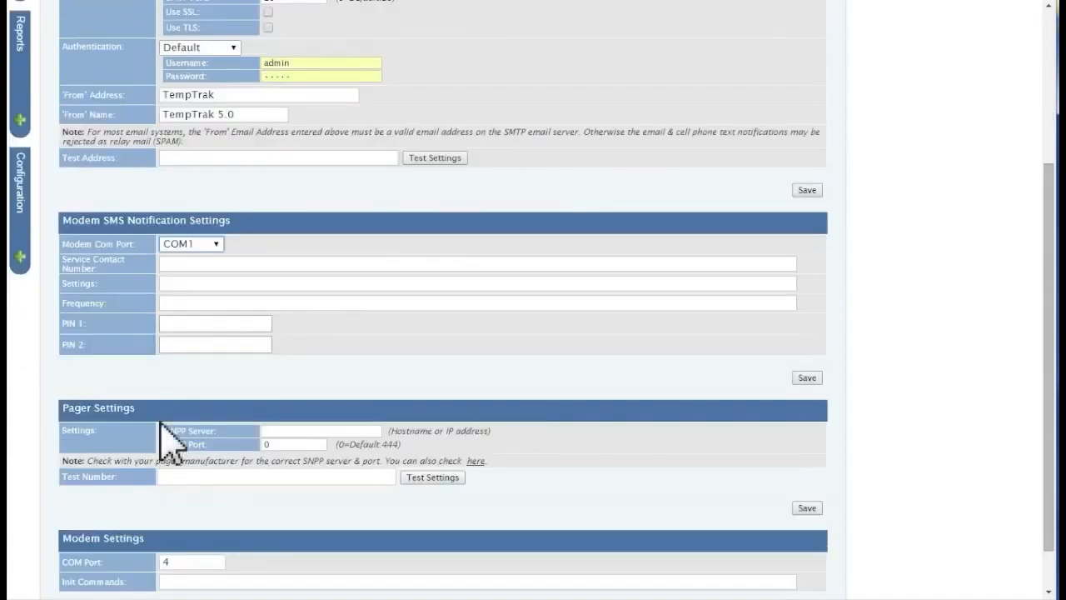
pyautogui.scroll(-1, 165, 440)
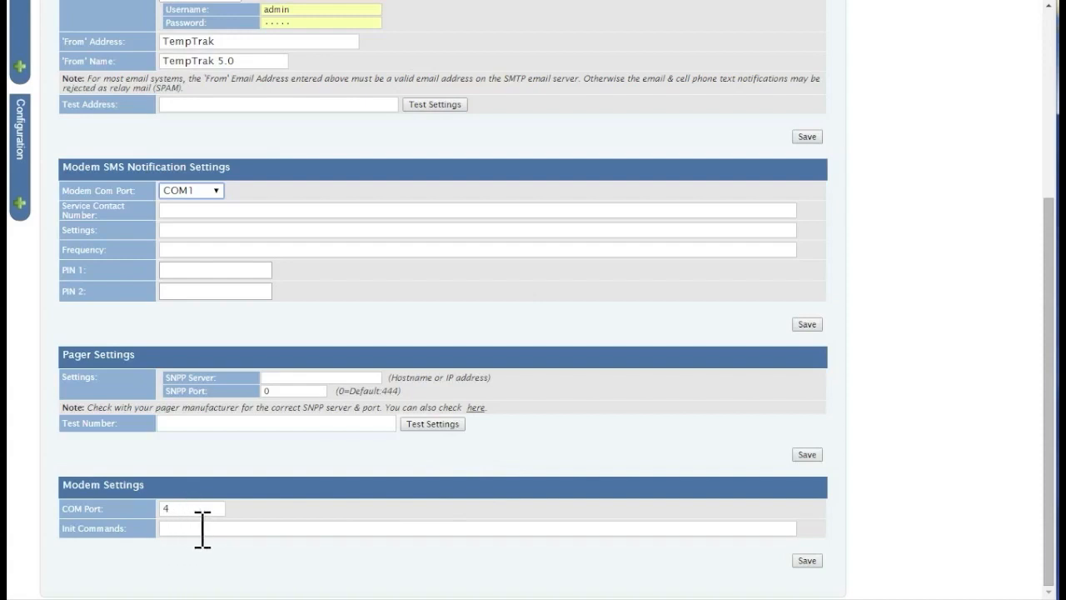
pyautogui.scroll(3, 857, 528)
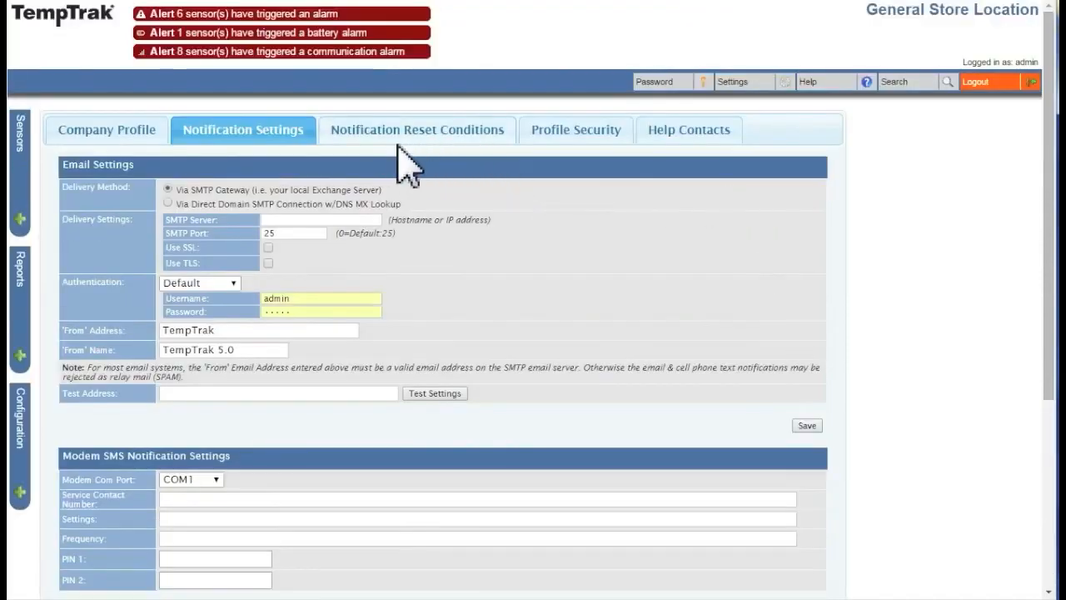
# Step: On Notification Reset Conditions, toggle the acknowledgement reset option on and back off
pyautogui.click(393, 140)
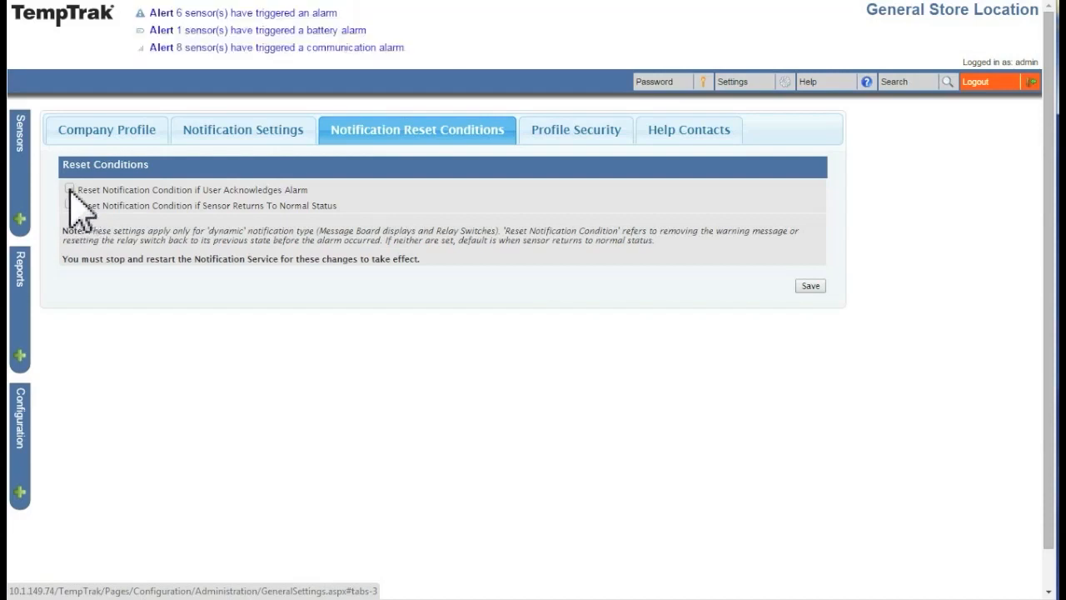
pyautogui.click(70, 190)
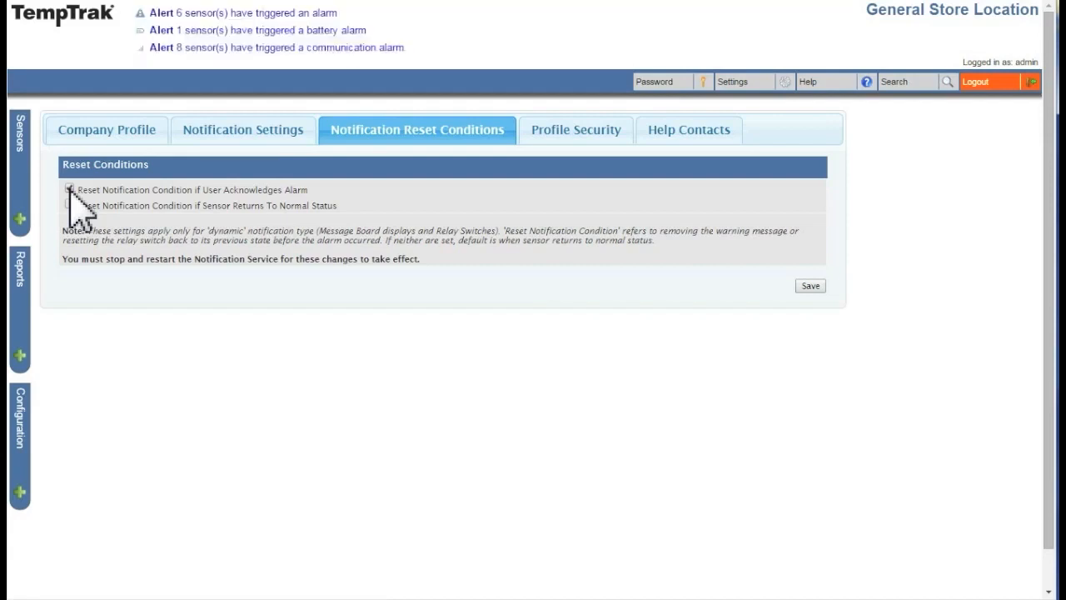
pyautogui.click(70, 190)
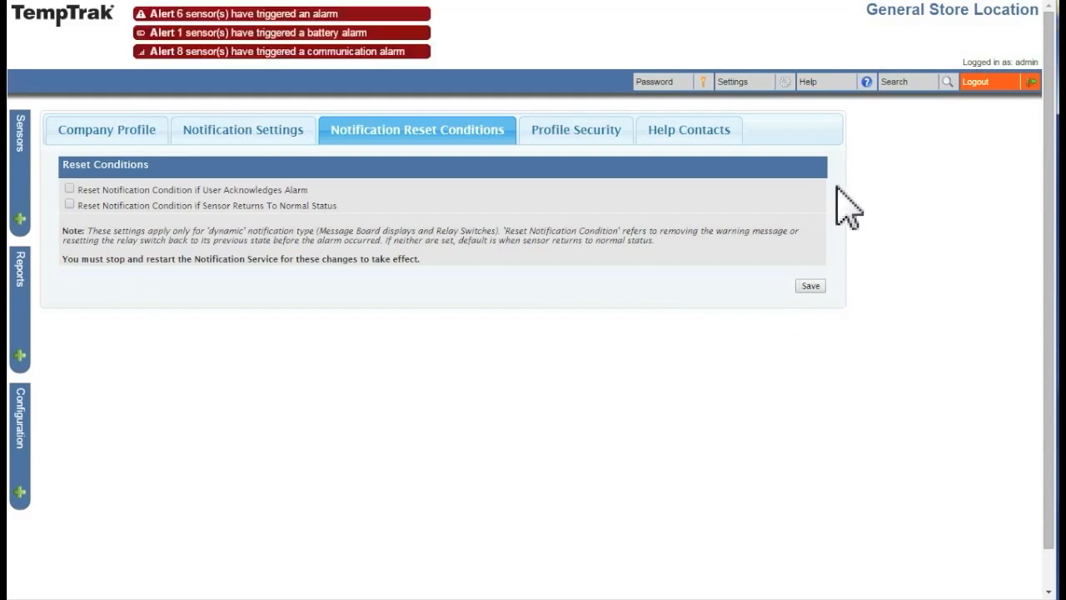
# Step: On Help Contacts, add 'TempTrak Expert' with the contact's phone number and e-mail address
pyautogui.click(709, 140)
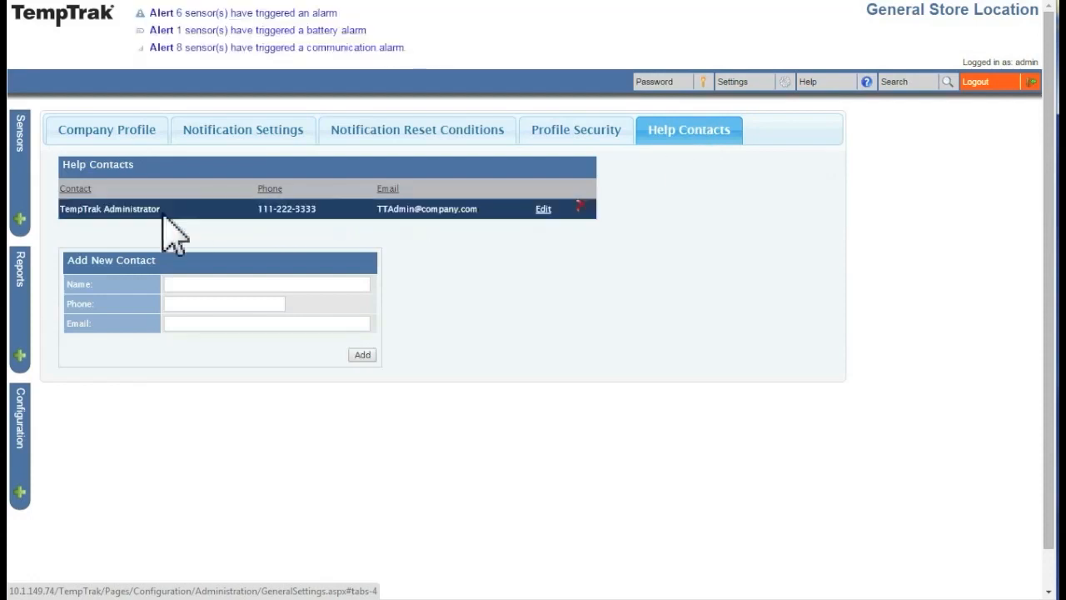
pyautogui.click(204, 286)
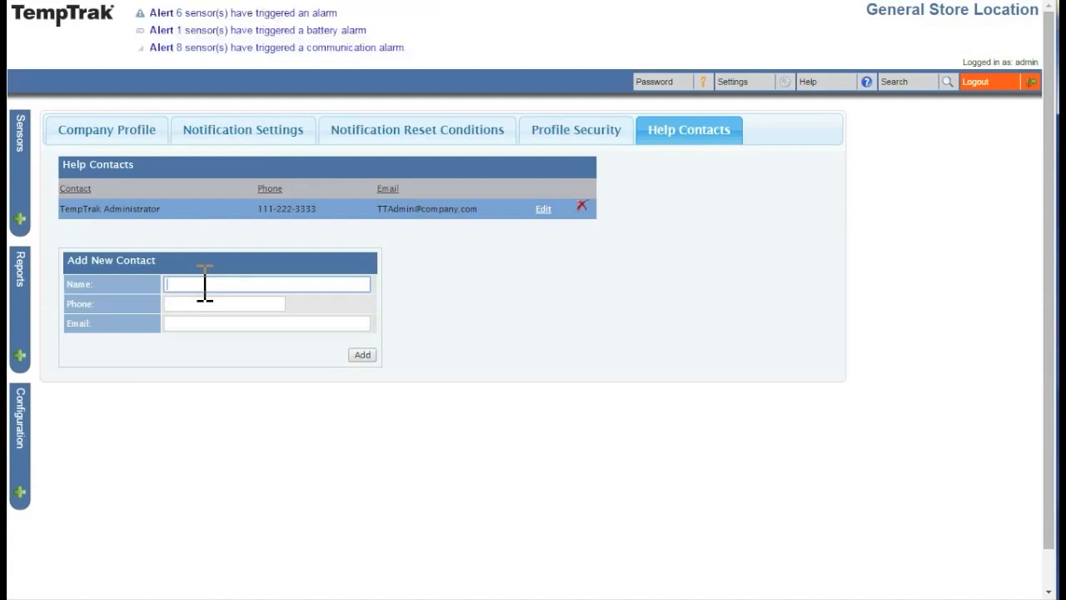
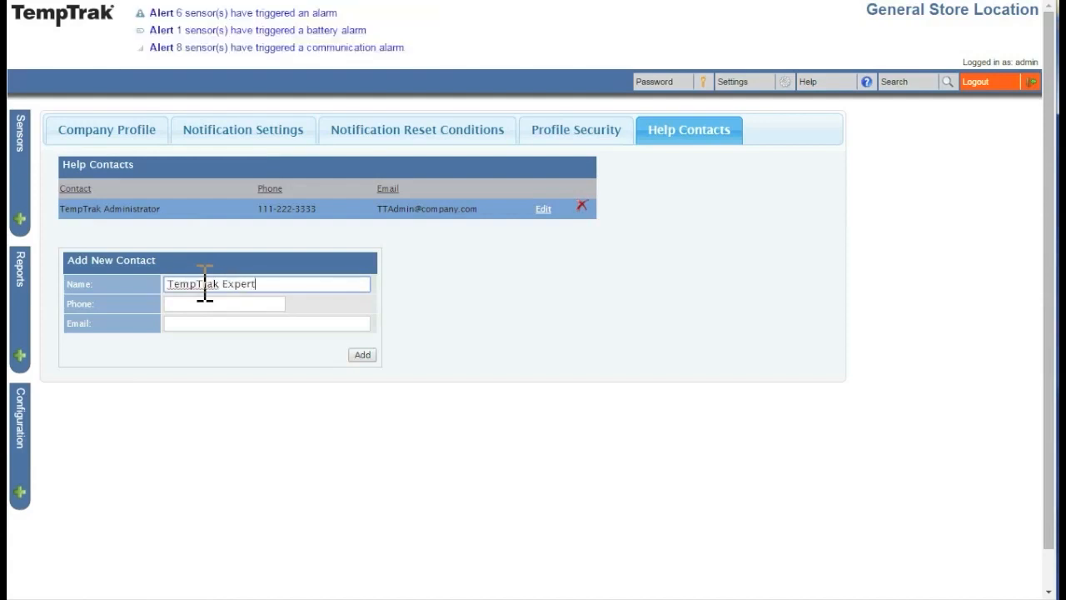
pyautogui.press('Tab')
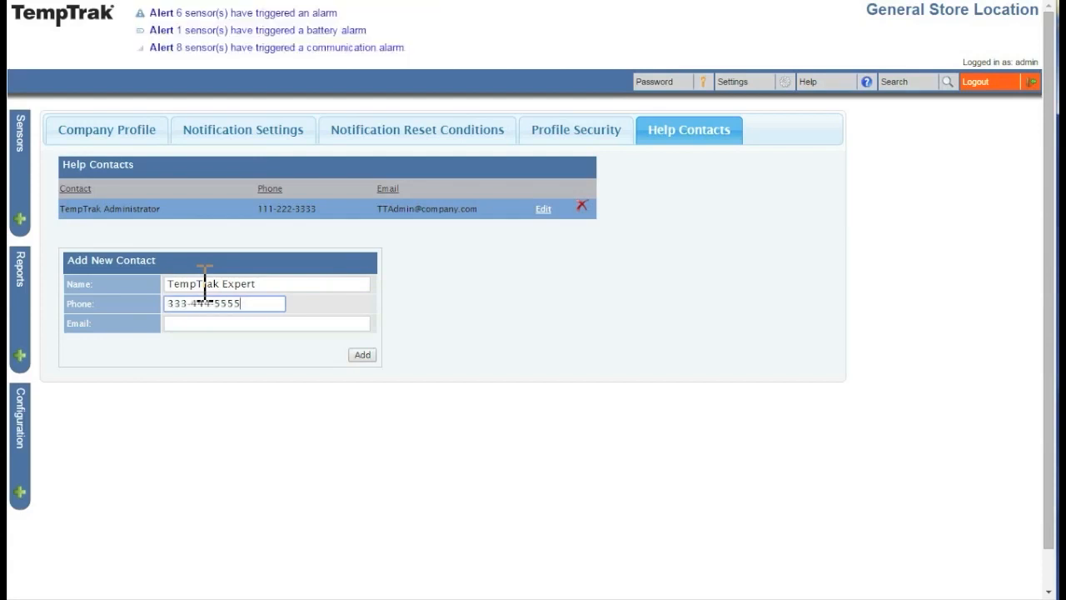
pyautogui.click(196, 325)
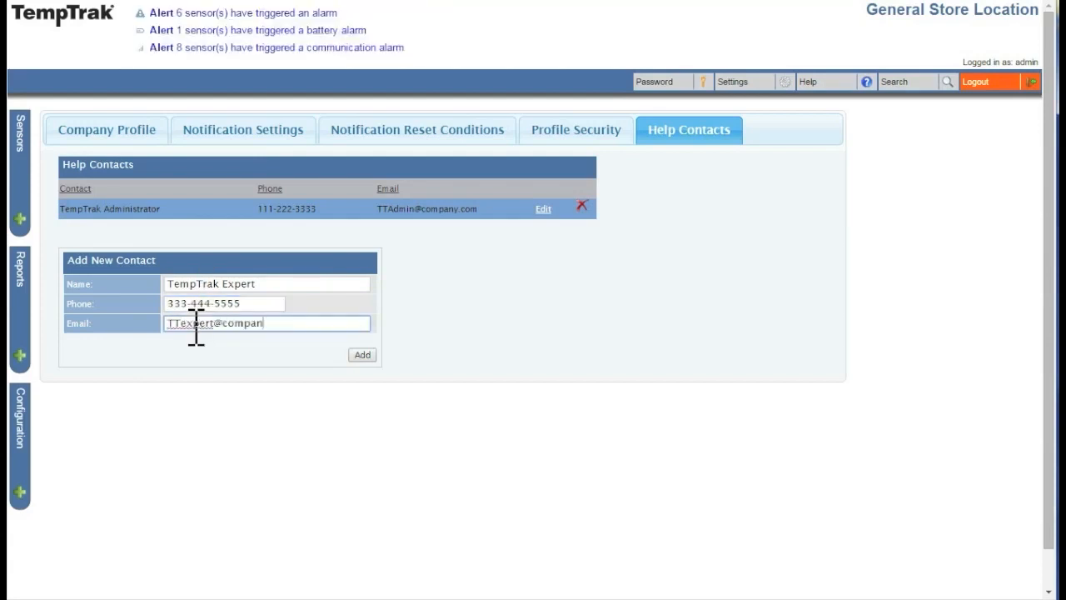
pyautogui.click(355, 357)
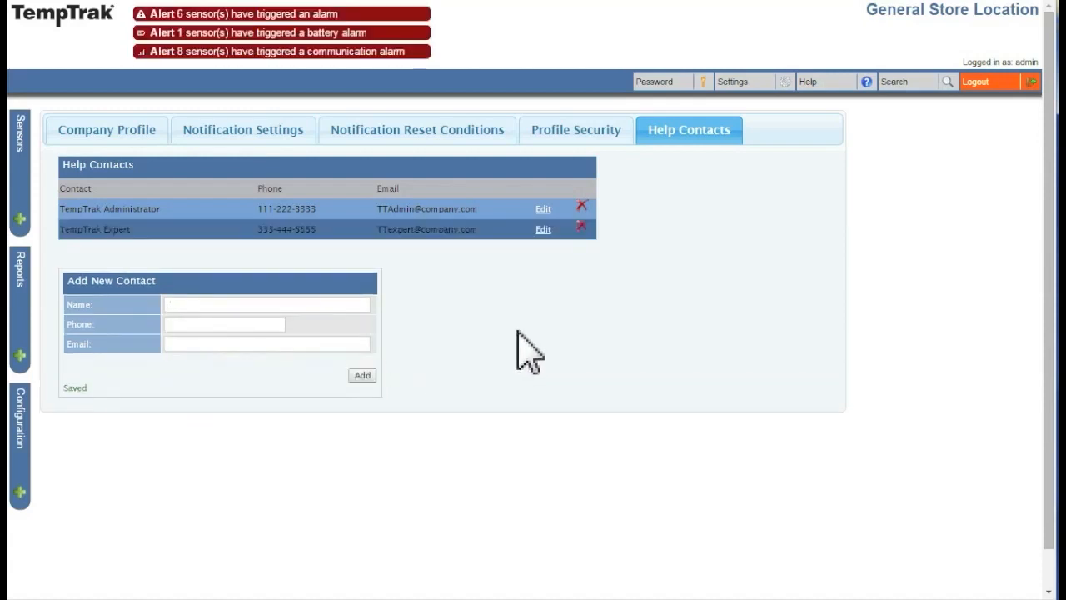
# Step: Cancel an edit of the TempTrak Expert contact, then delete it and confirm
pyautogui.click(544, 231)
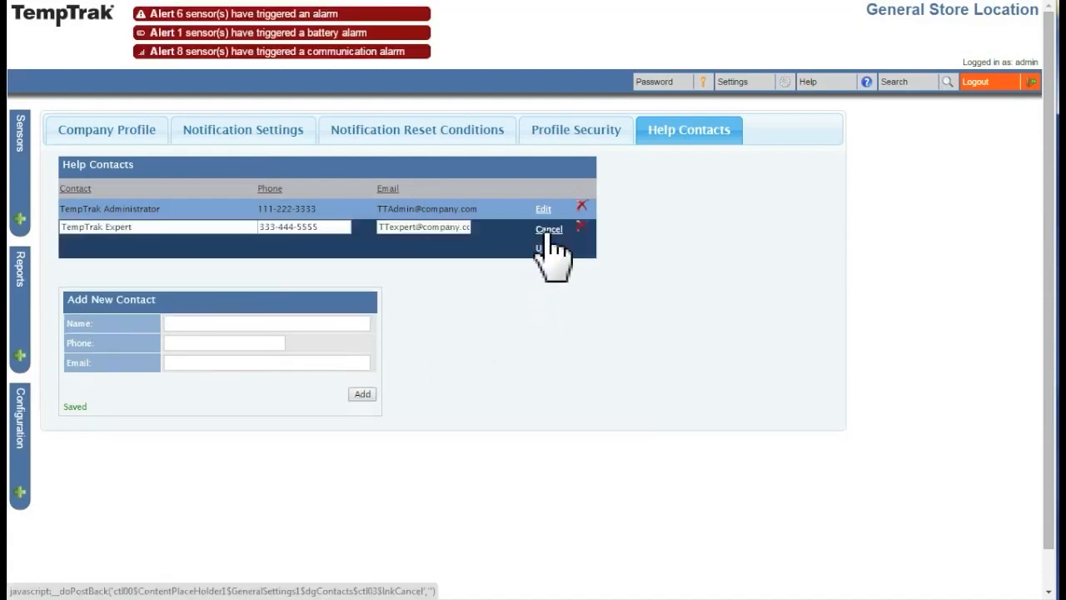
pyautogui.click(549, 229)
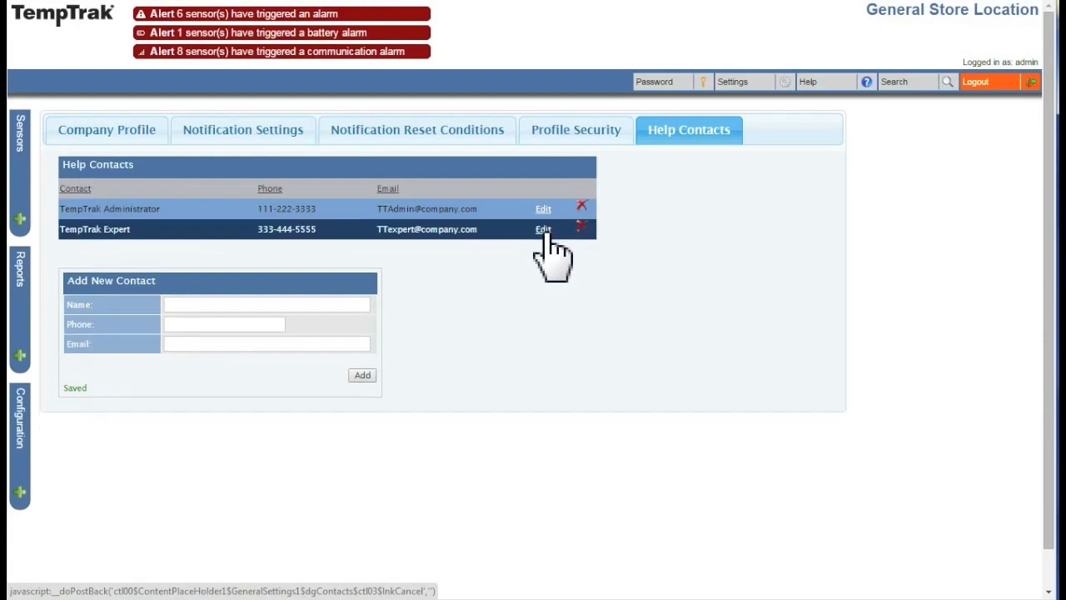
pyautogui.click(582, 227)
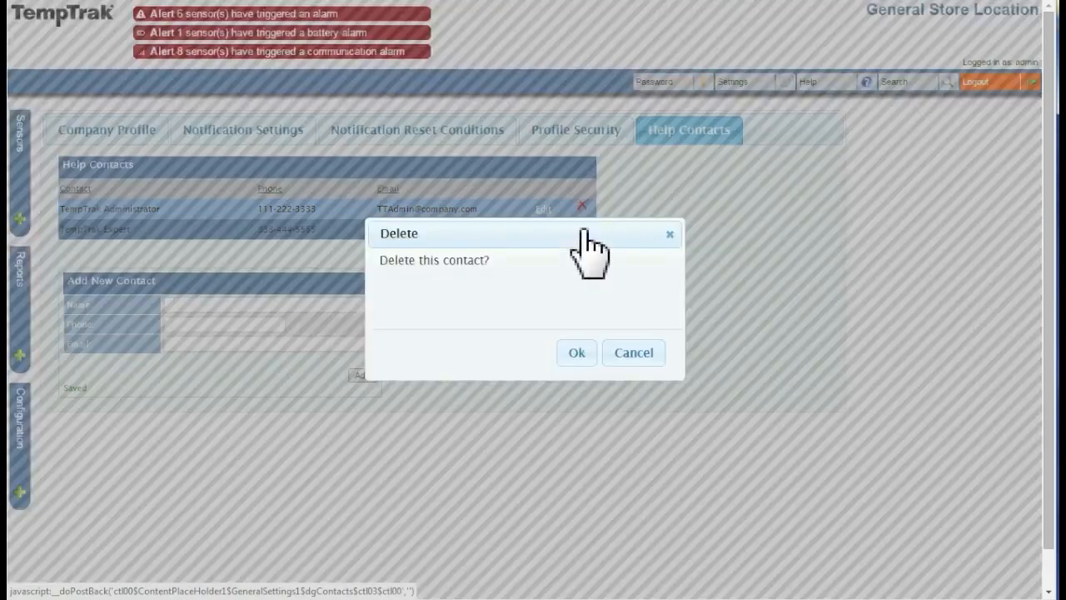
pyautogui.click(578, 352)
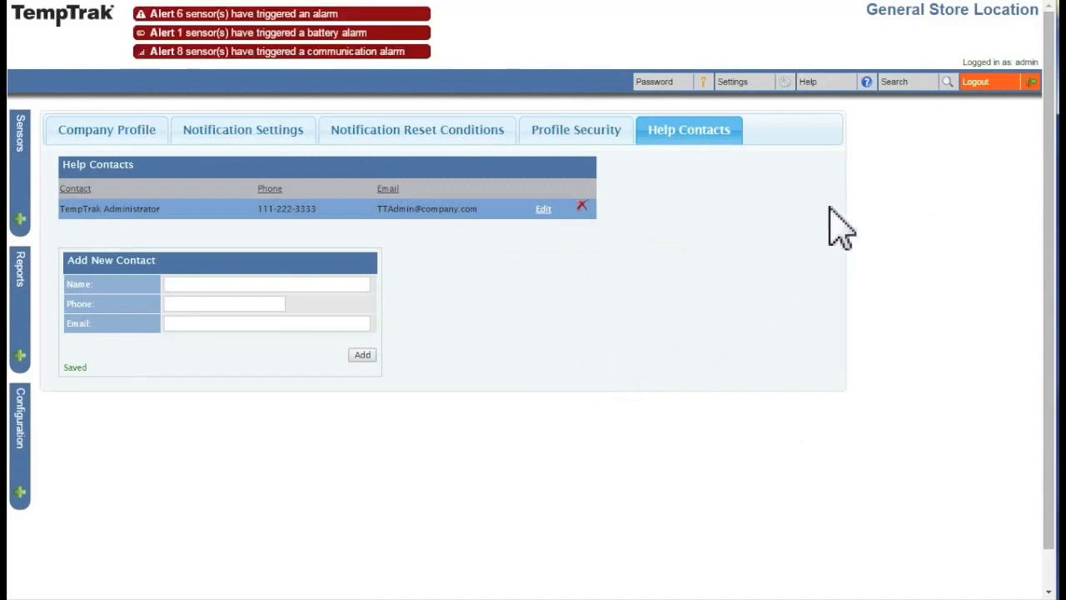
pyautogui.click(868, 83)
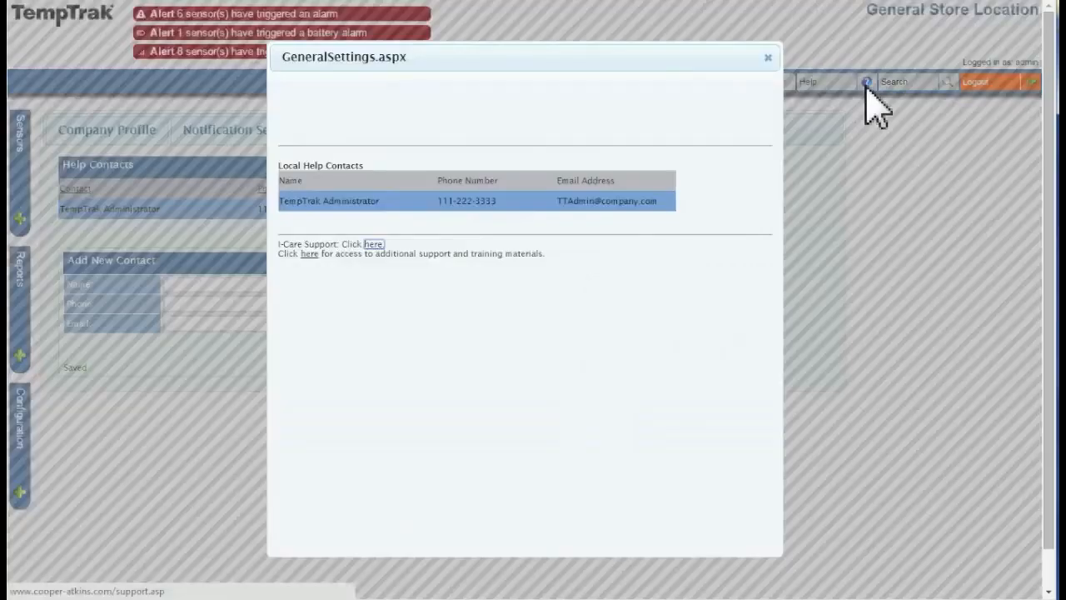
pyautogui.scroll(-5, 517, 281)
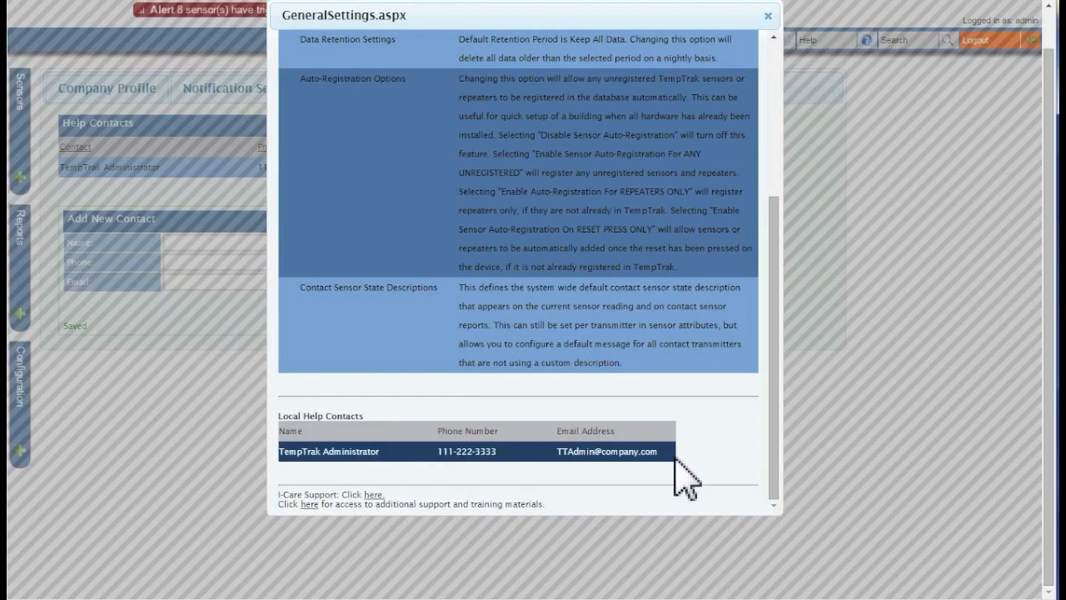
pyautogui.click(768, 16)
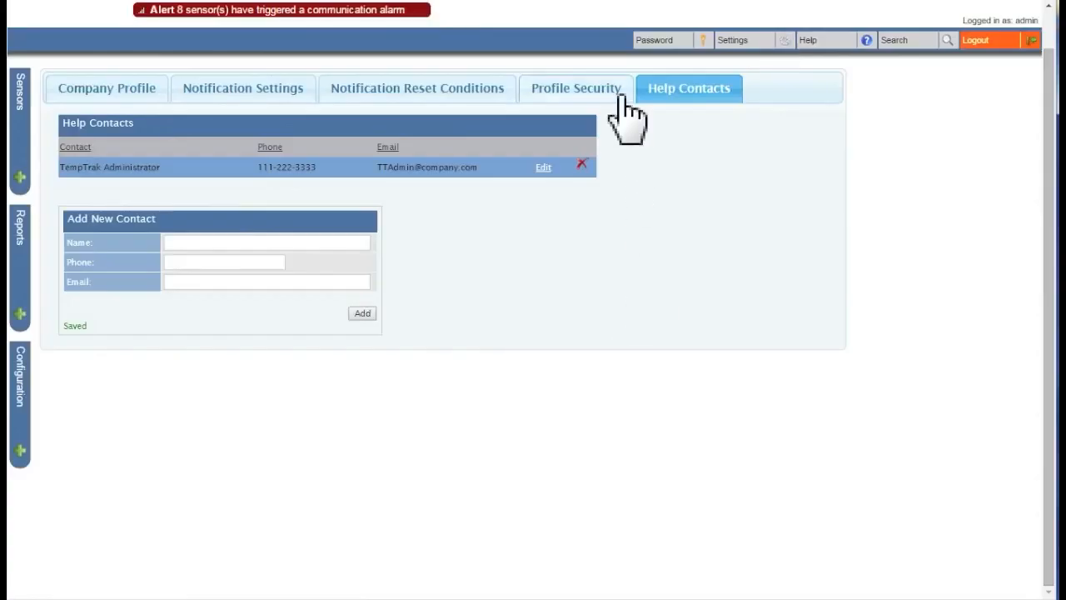
# Step: Tick Enable Profile Security on the Profile Security tab and save
pyautogui.click(554, 99)
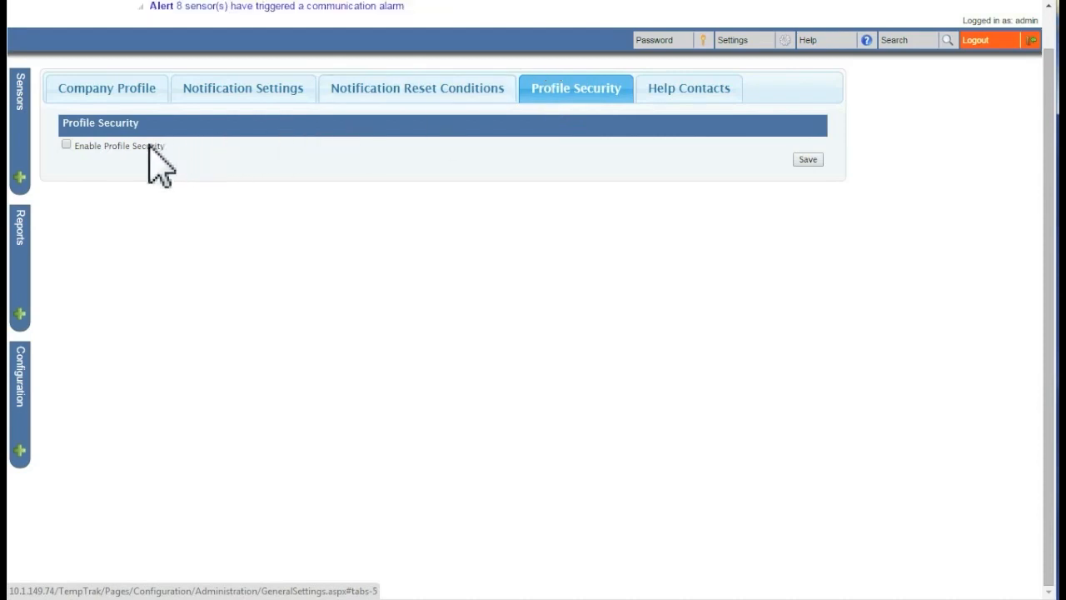
pyautogui.click(67, 147)
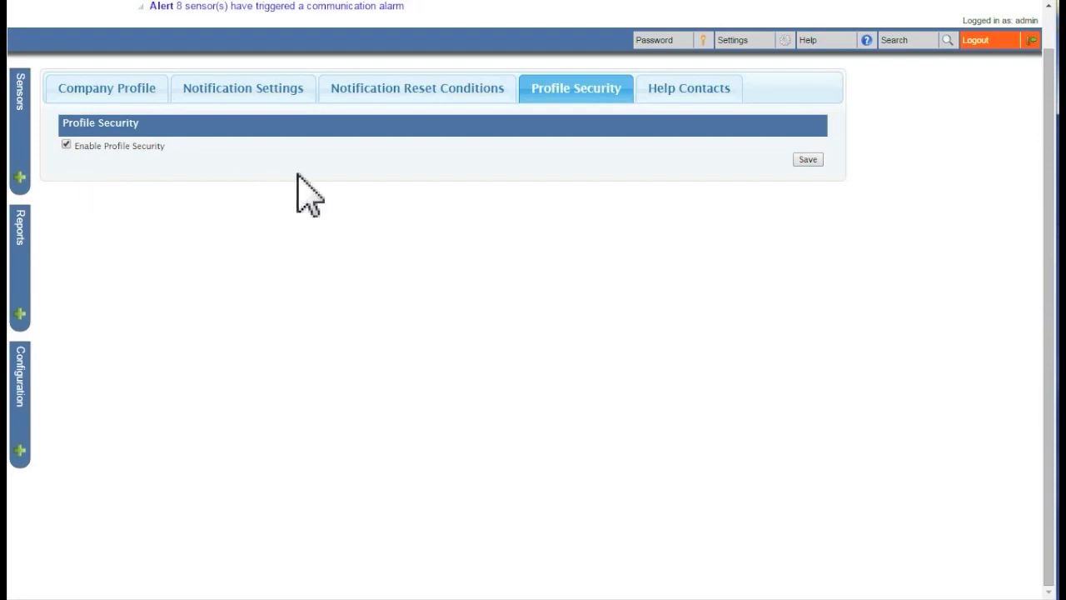
pyautogui.click(805, 160)
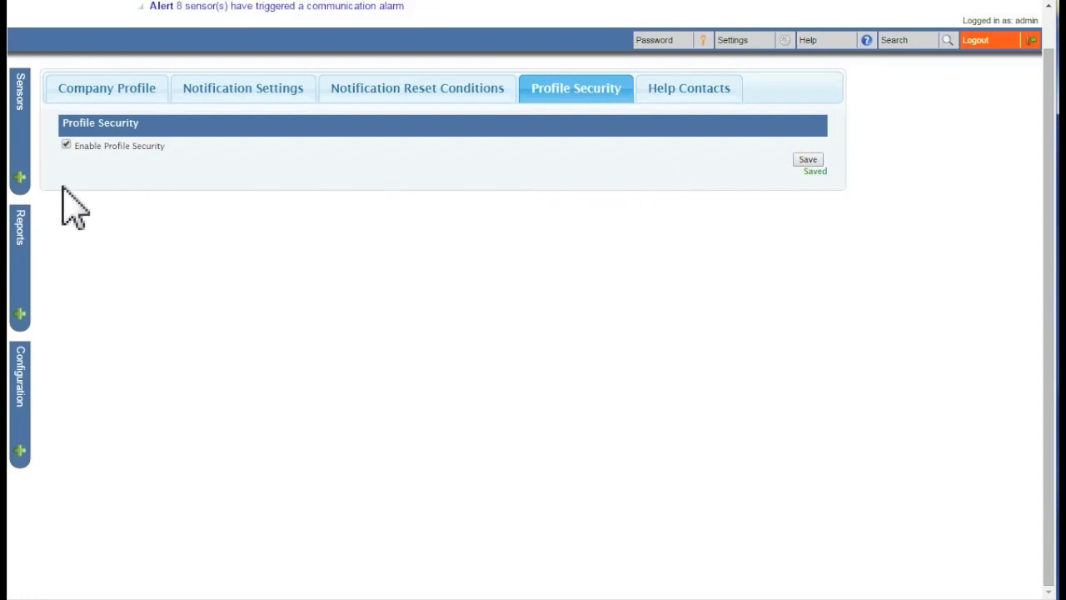
# Step: Go to Profile Configuration under Alarm Configuration to list the logging profiles
pyautogui.click(22, 455)
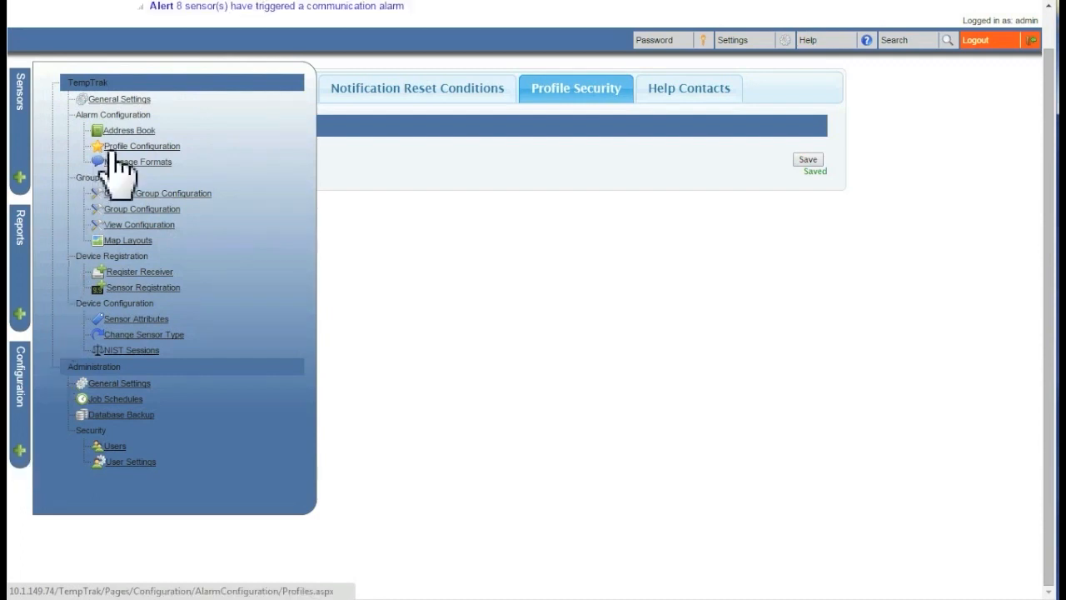
pyautogui.click(156, 150)
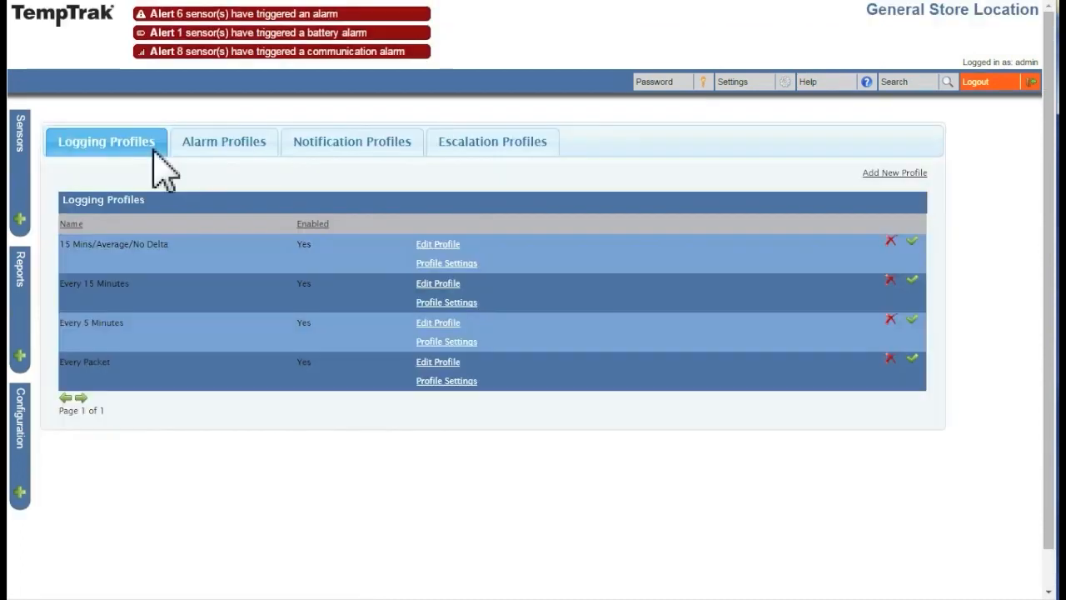
# Step: Edit the 15 Mins/Average/No Delta logging profile and set its Assign To view to Manager
pyautogui.click(455, 247)
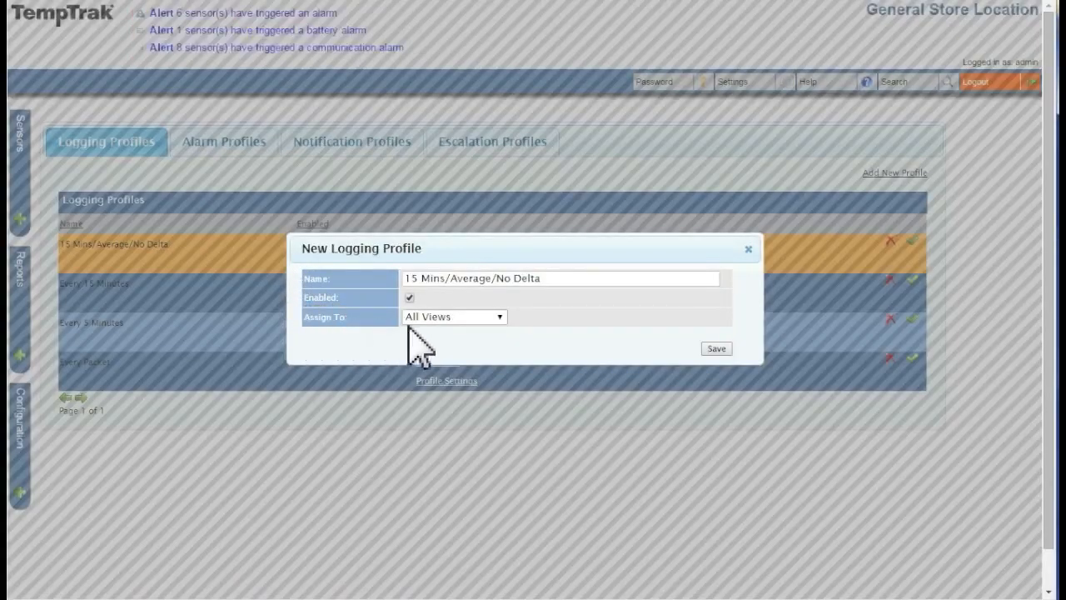
pyautogui.click(503, 324)
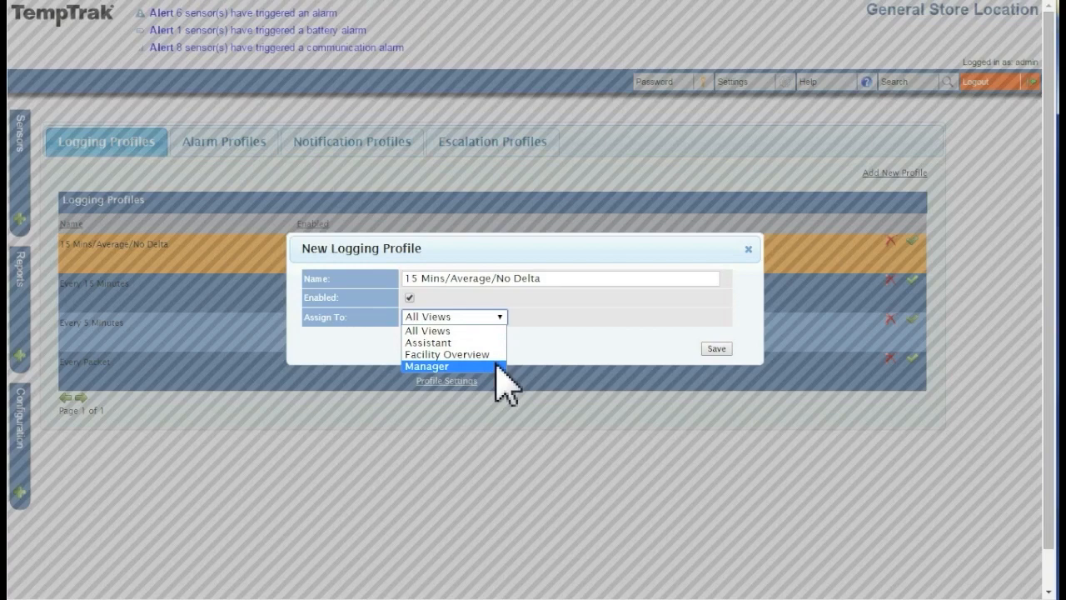
pyautogui.click(500, 368)
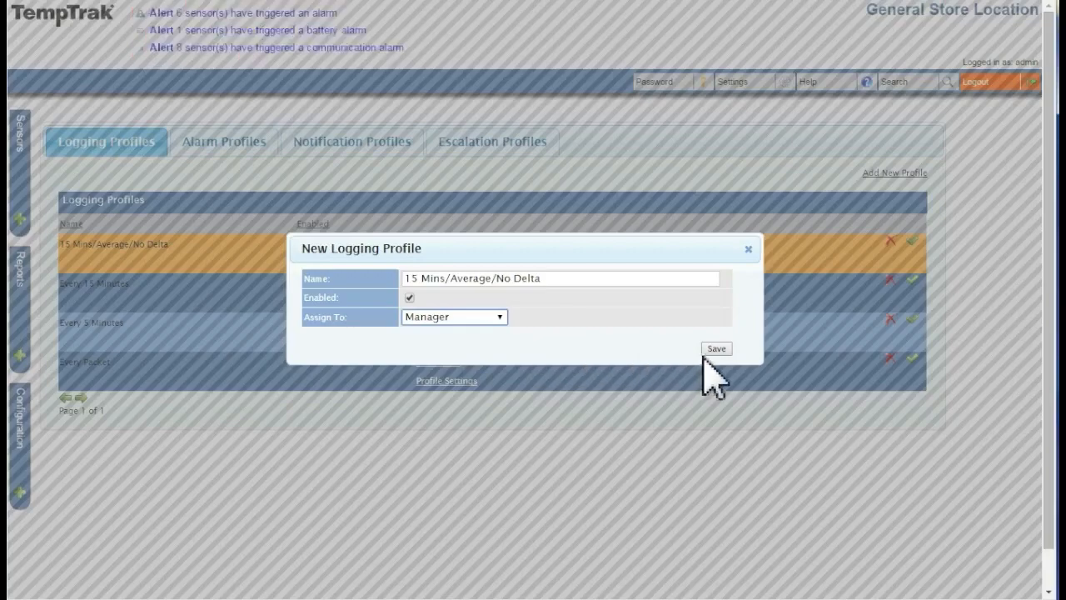